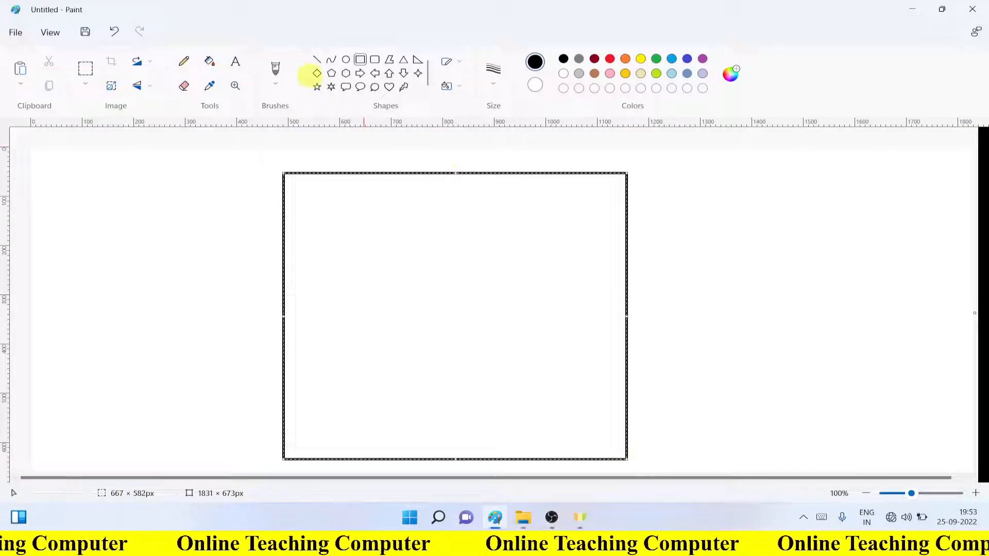
Step: Inscribe a diamond of about 667 × 578 px in the large rectangle, its points touching the rectangle's sides
left_click(316, 74)
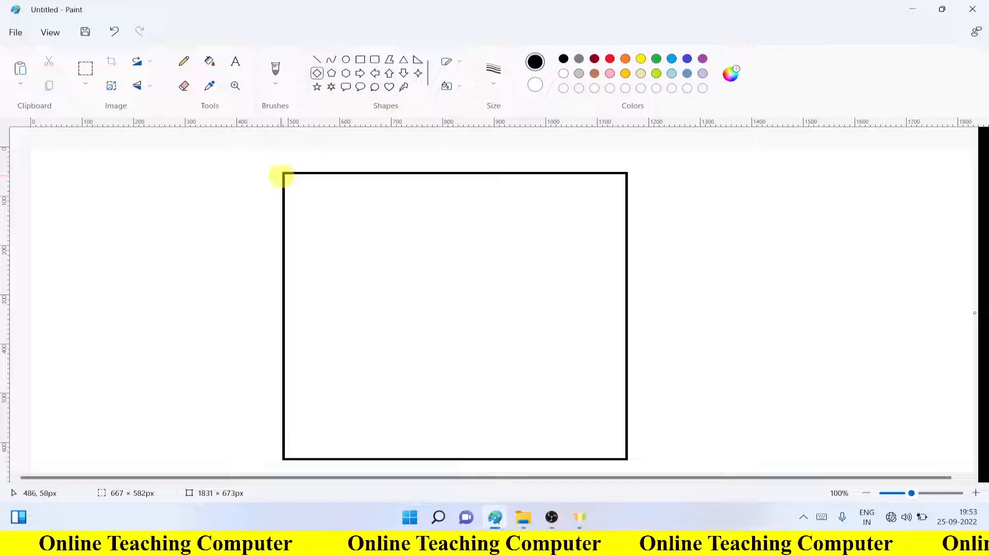
left_click_drag(284, 174, 626, 456)
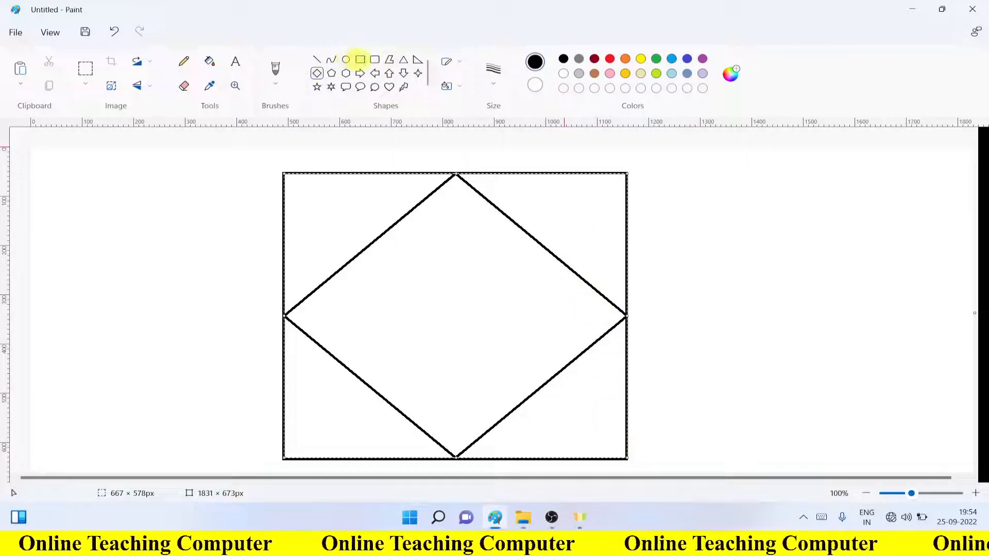
Step: Draw a rectangle inside the diamond and adjust its corners onto the diamond's edges, at about 340 × 279 px
left_click(360, 59)
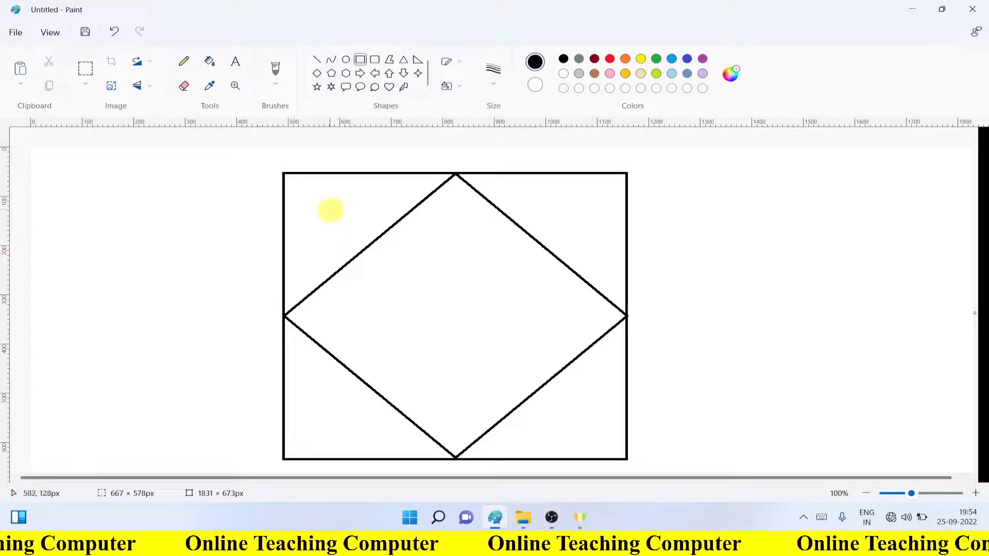
mouse_move(327, 212)
left_mouse_down()
mouse_move(549, 407)
mouse_move(560, 381)
mouse_move(548, 382)
left_mouse_up()
left_click_drag(328, 213, 361, 228)
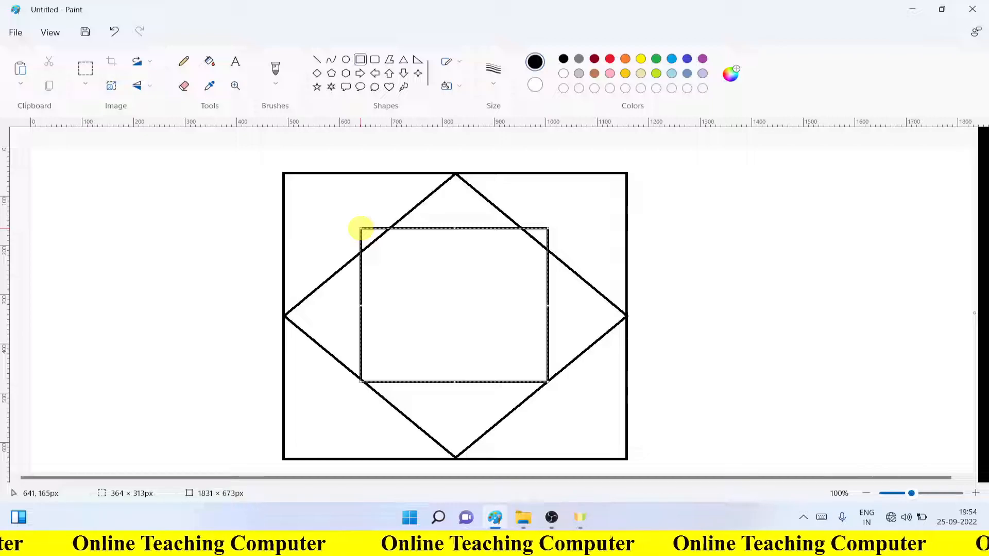
left_click_drag(548, 228, 540, 243)
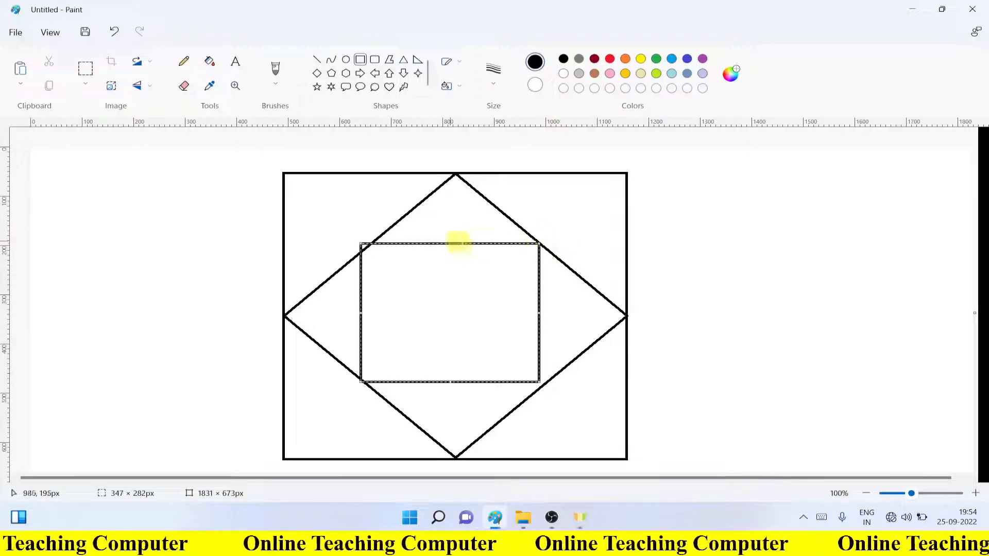
left_click_drag(361, 245, 366, 248)
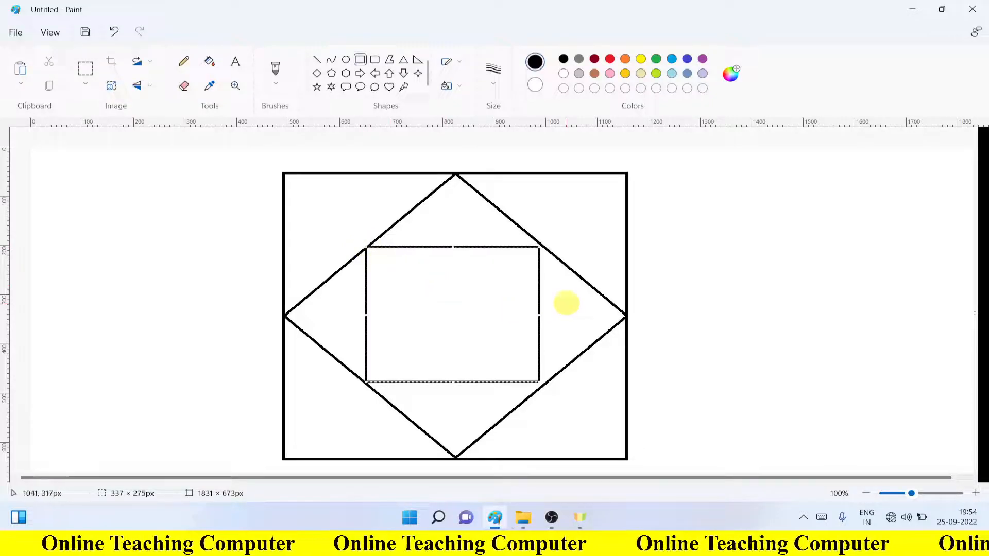
left_click_drag(539, 247, 539, 247)
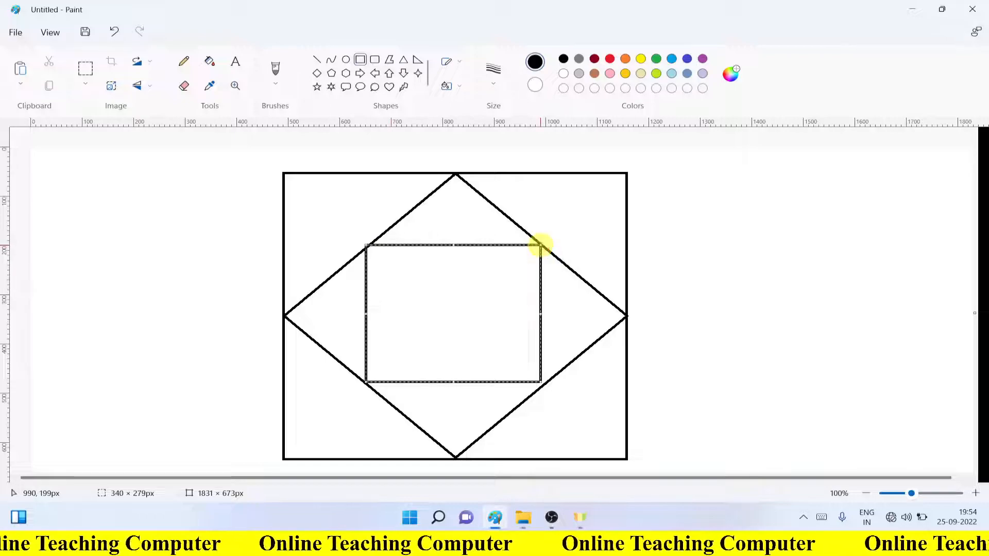
Step: Nudge the inner rectangle sideways to center it and extend its lower edge to about 340 × 288 px, meeting the diamond
key("Right")
key("Right")
key("Right")
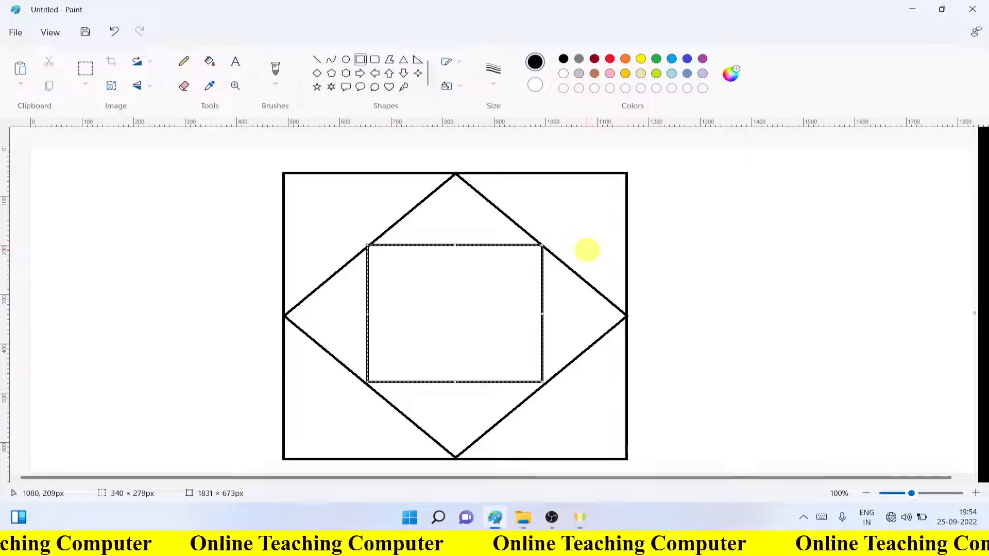
key("Right")
key("Right")
key("Right")
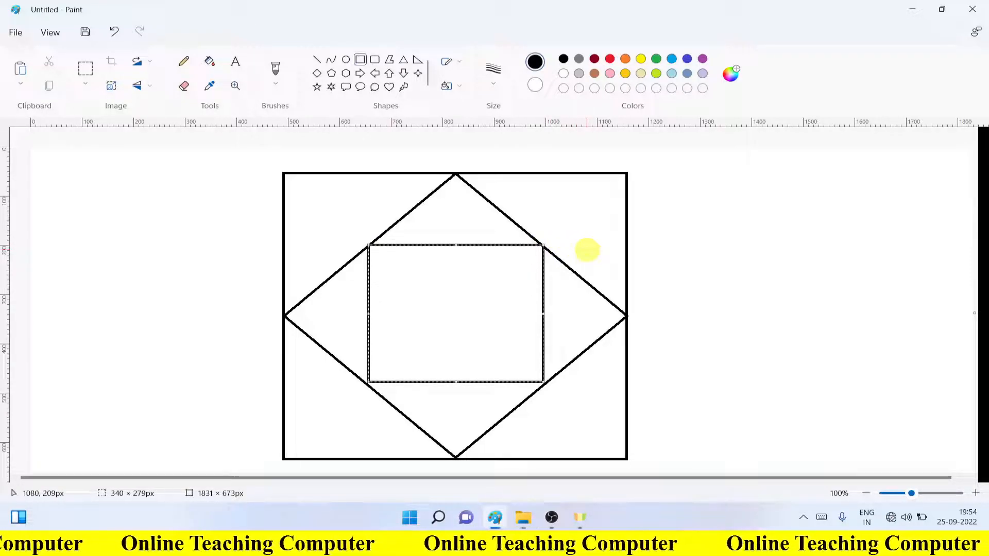
key("Left")
key("Left")
key("Left")
key("Left")
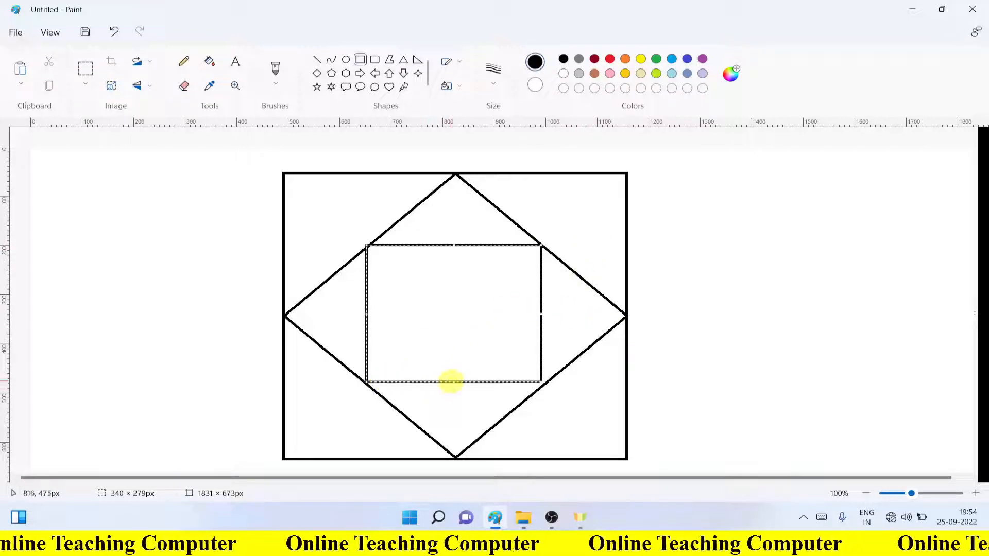
left_click_drag(452, 382, 453, 385)
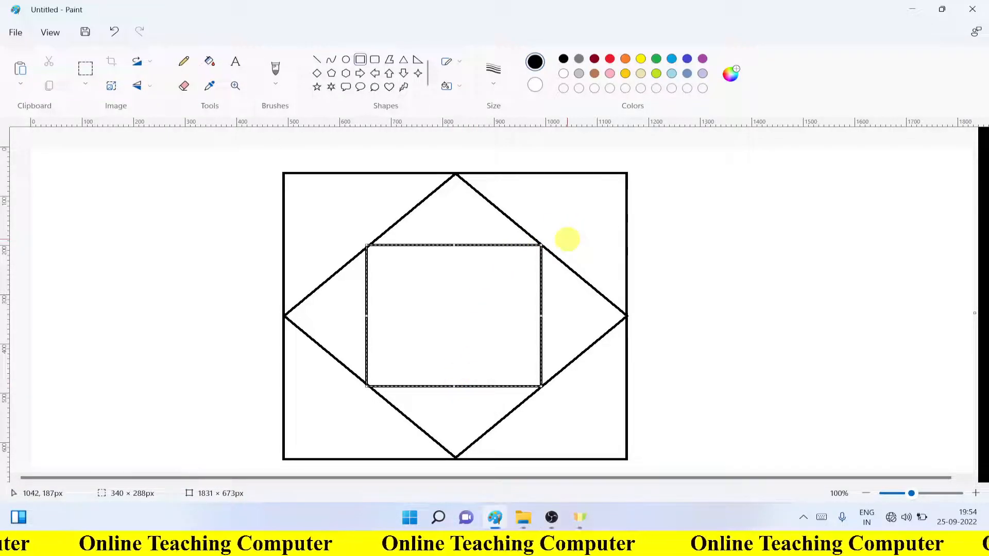
left_click(567, 239)
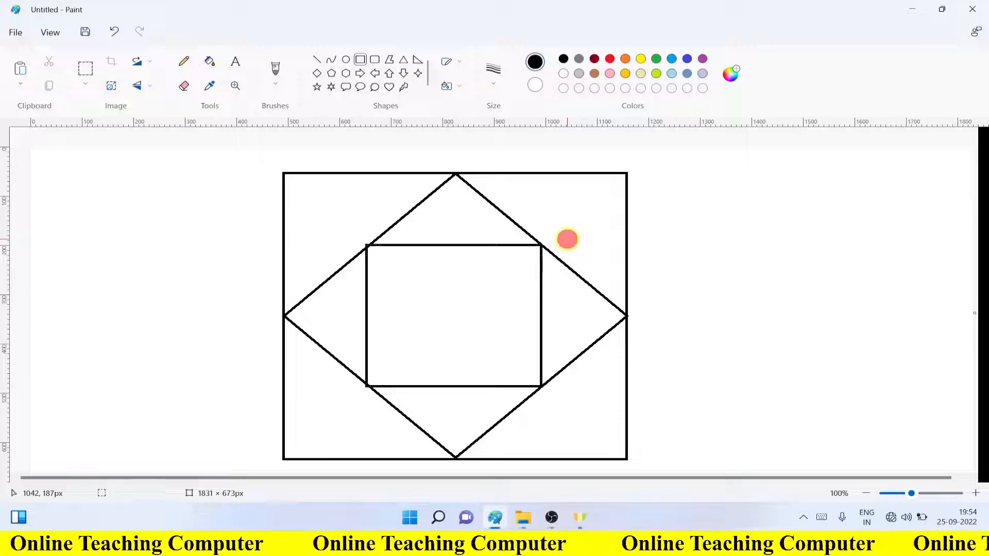
Step: Inscribe a diamond of about 342 × 292 px in the inner rectangle, and a central rectangle of about 165 × 150 px within it
left_click(317, 73)
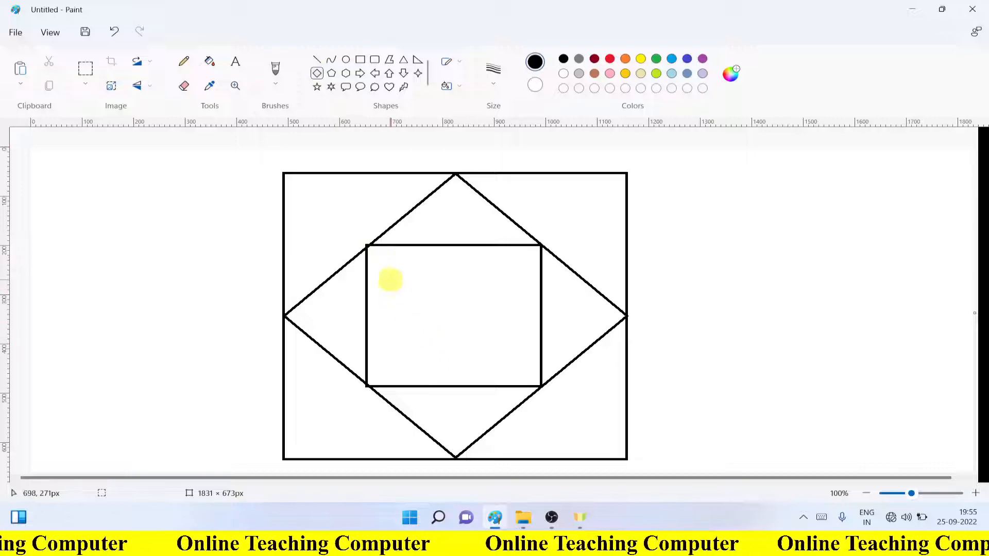
left_click_drag(365, 246, 540, 384)
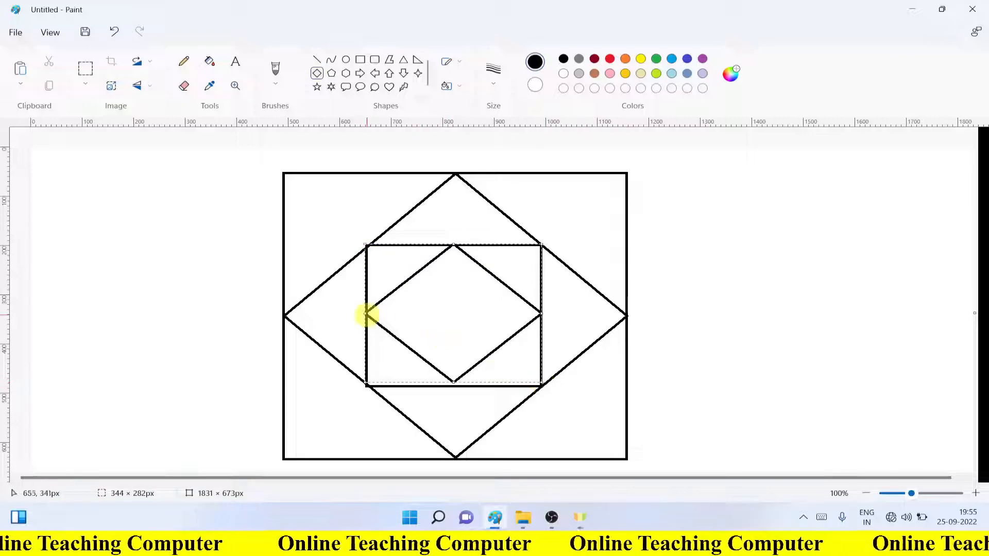
left_click_drag(367, 315, 366, 314)
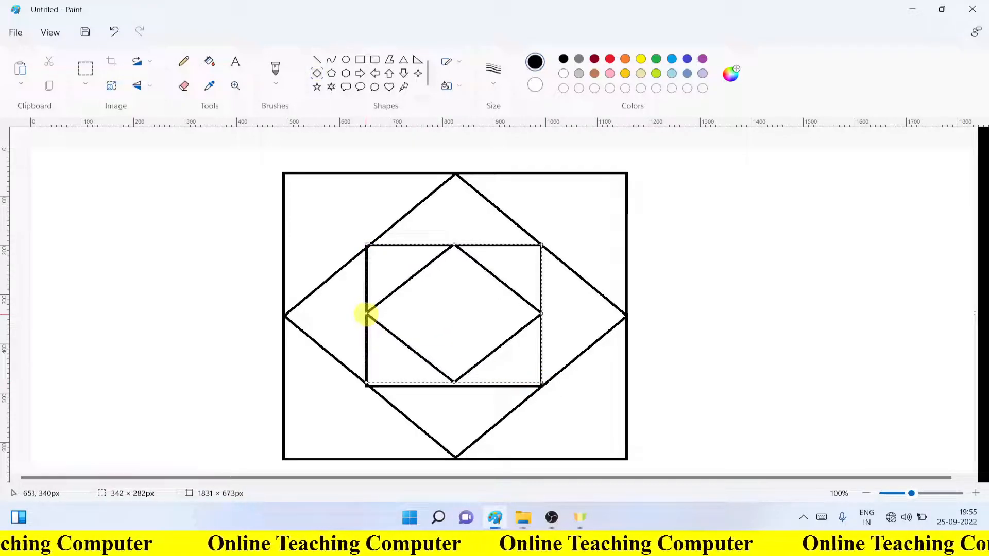
left_click_drag(453, 382, 454, 385)
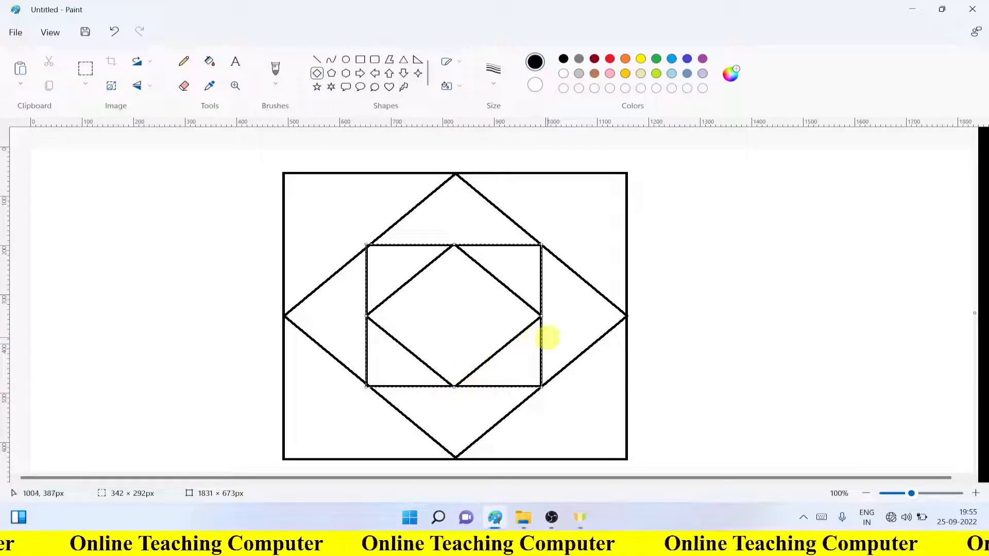
left_click(562, 325)
left_click(360, 60)
left_click_drag(411, 280, 496, 354)
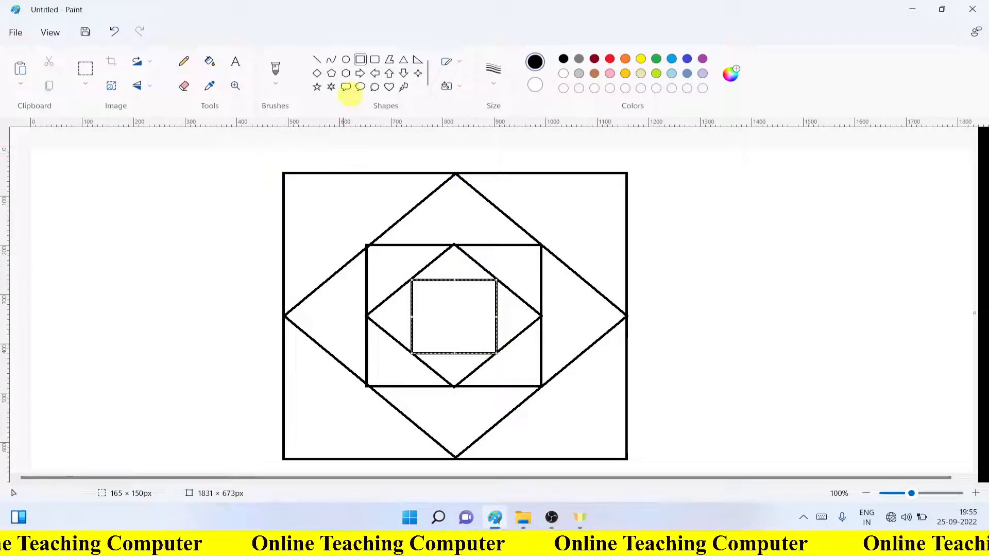
Step: Connect each corner of the middle rectangle to the matching corner of the outer rectangle with straight diagonal lines
left_click(316, 58)
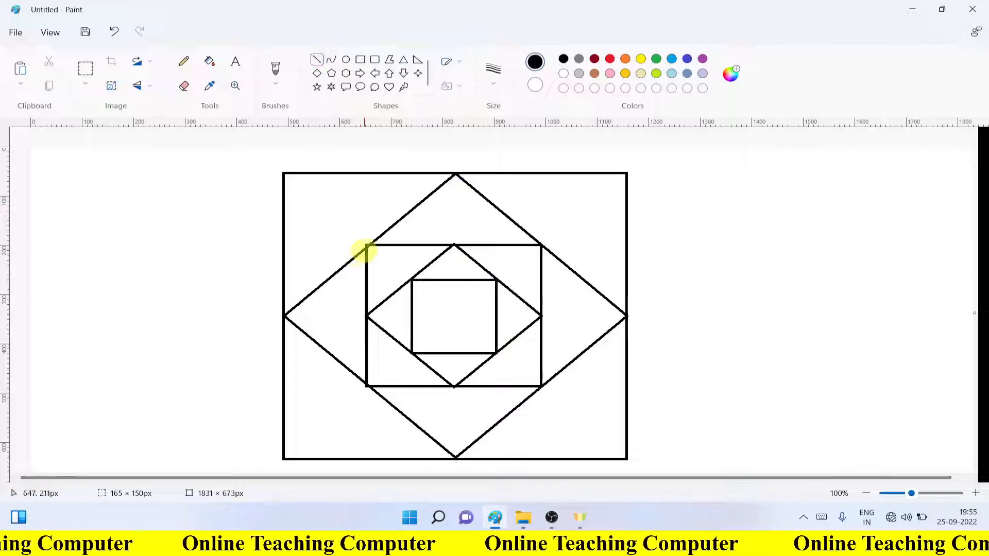
left_click_drag(366, 246, 285, 176)
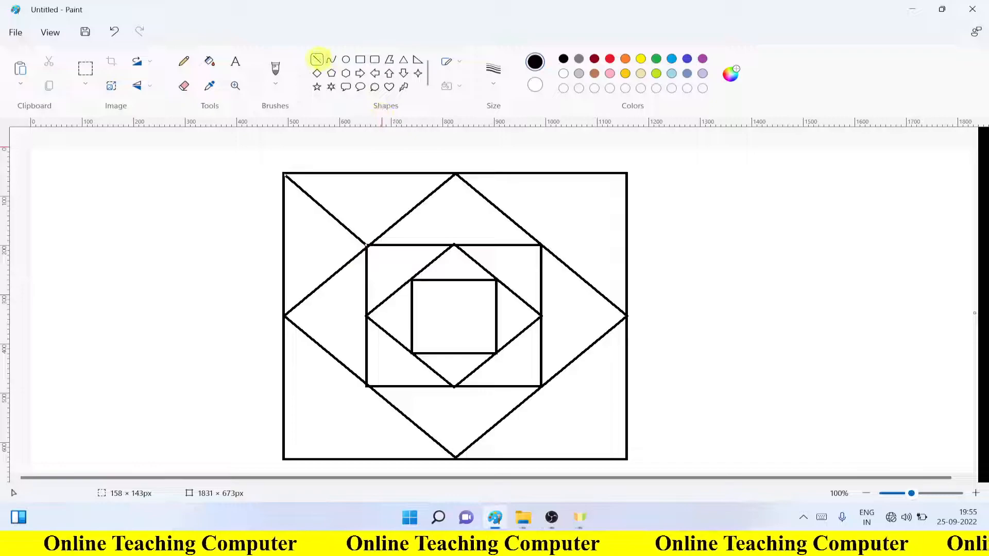
left_click_drag(366, 384, 283, 457)
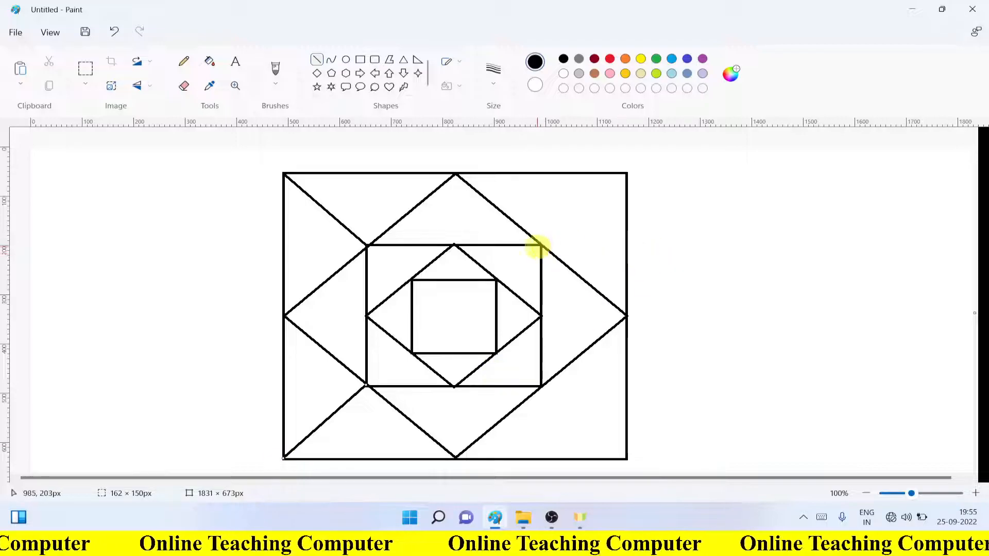
left_click_drag(539, 246, 627, 175)
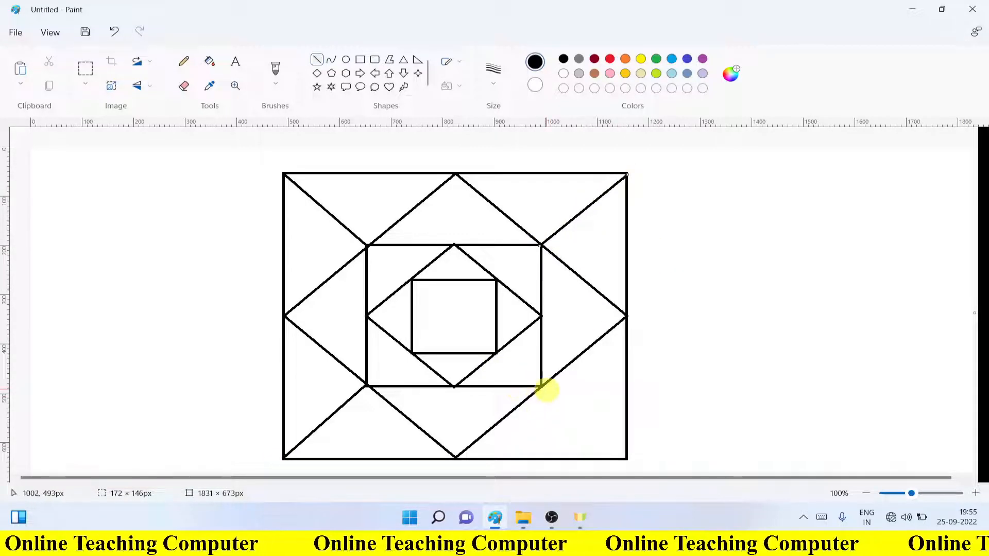
left_click_drag(541, 387, 625, 460)
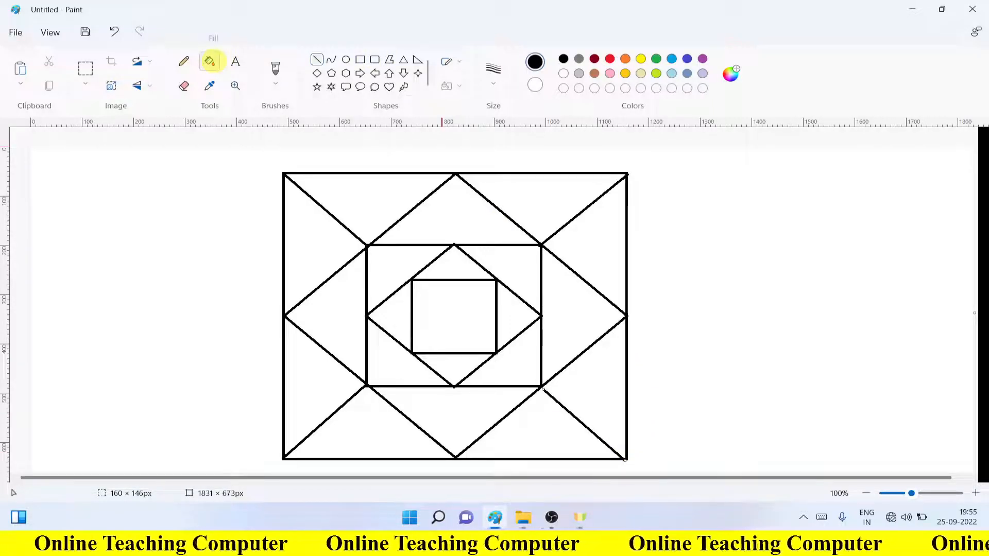
Step: Fill four alternating outer triangles with green, starting with the upper-left one along the outer rectangle's top edge
left_click(211, 60)
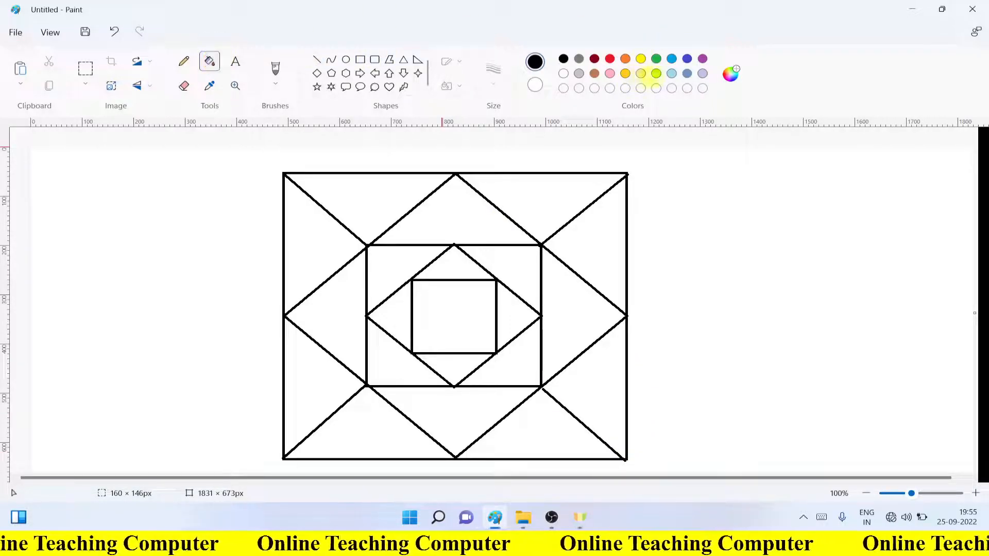
left_click(655, 58)
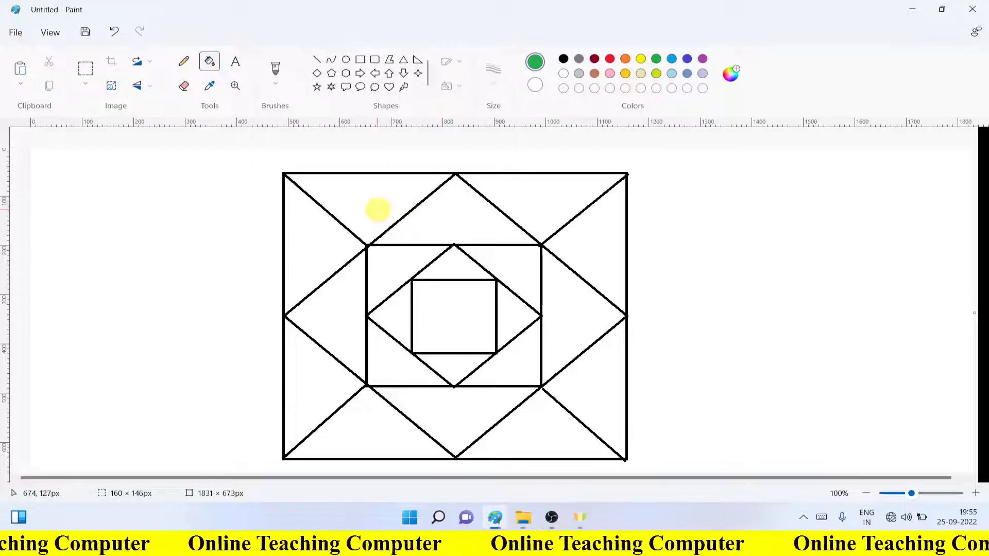
left_click(378, 209)
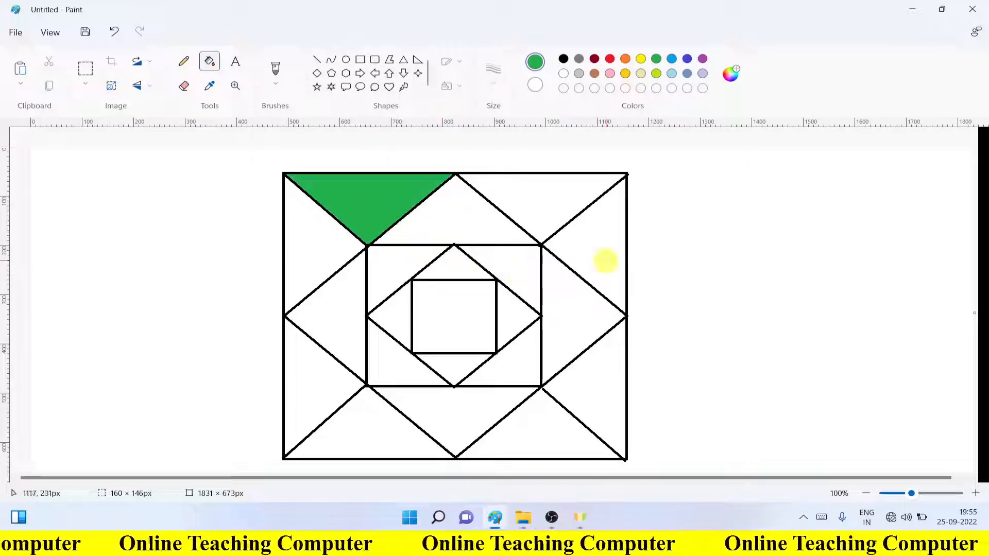
left_click(606, 262)
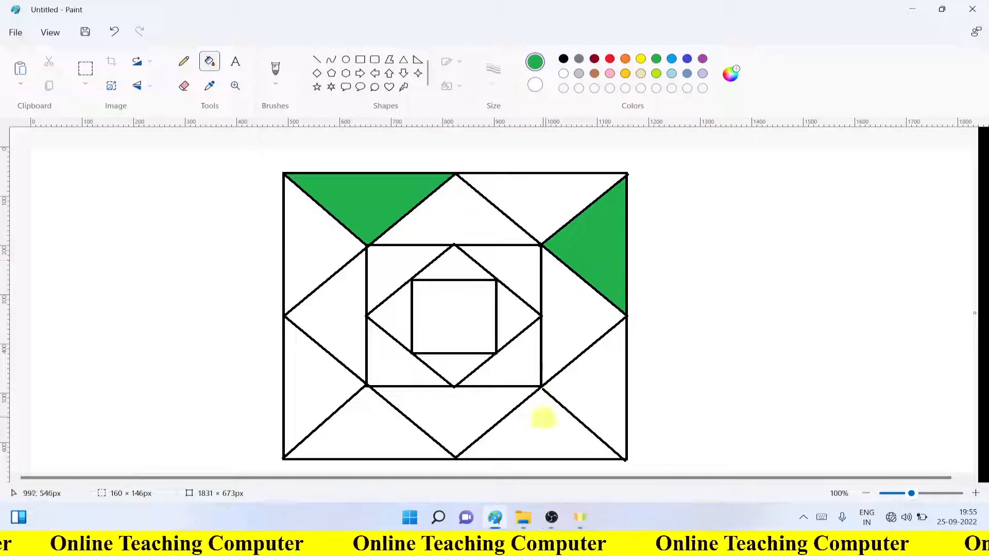
left_click(531, 437)
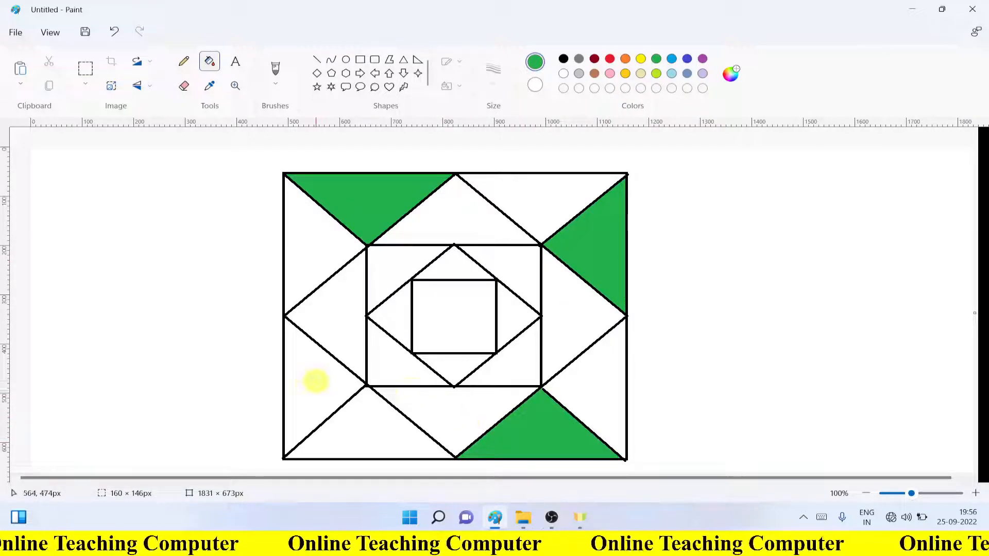
left_click(307, 384)
Step: Fill the remaining four outer triangles with yellow
left_click(641, 58)
left_click(333, 250)
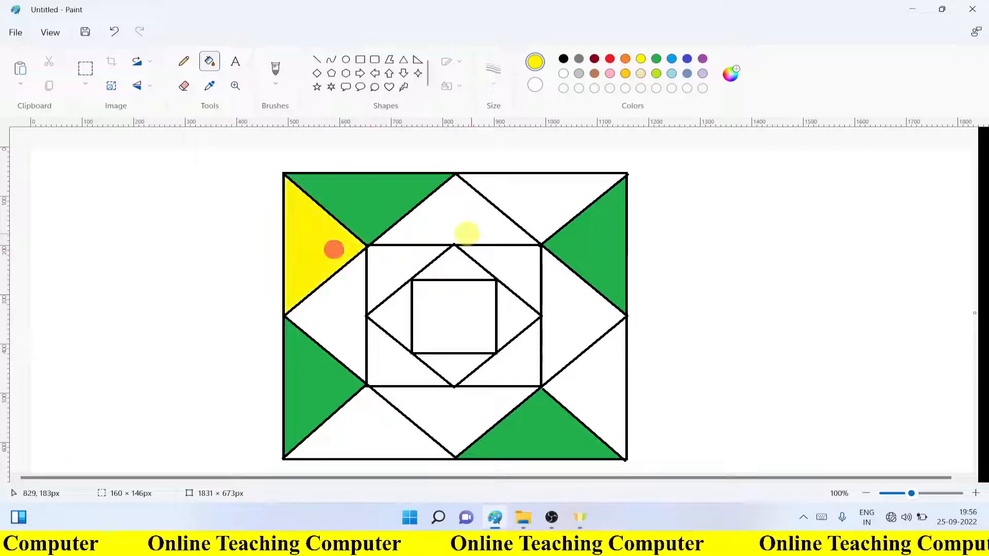
left_click(526, 204)
left_click(587, 391)
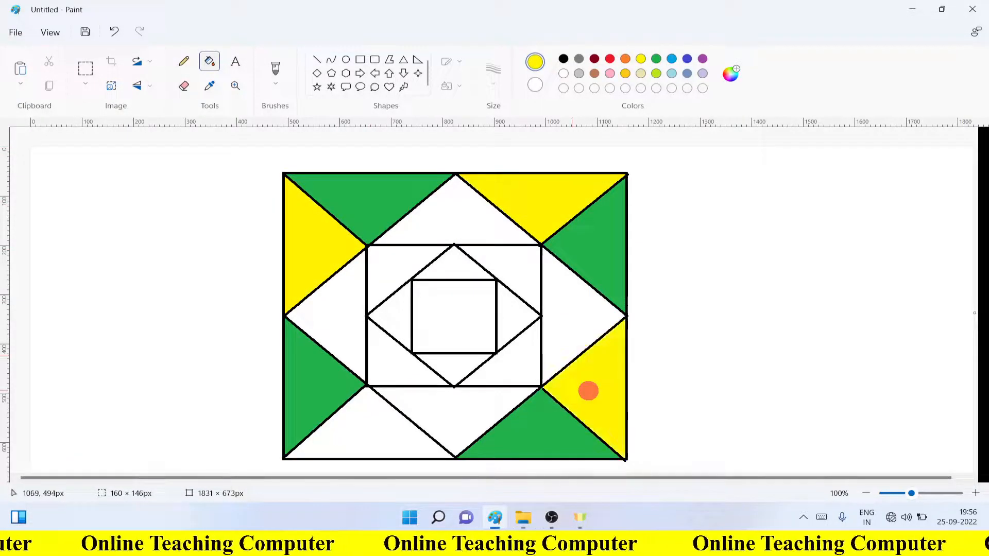
left_click(376, 428)
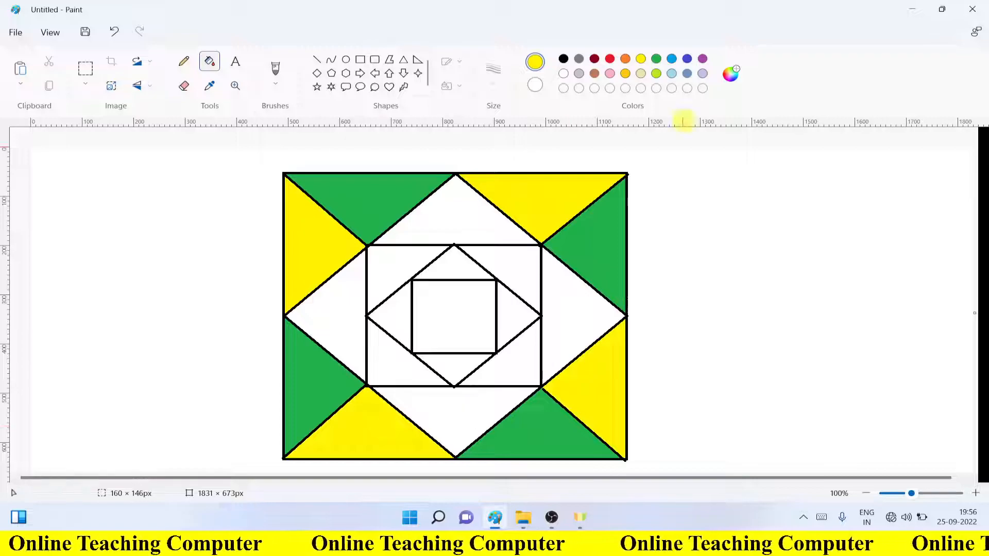
Step: Fill the four triangles between the large diamond and the middle rectangle with red
left_click(610, 58)
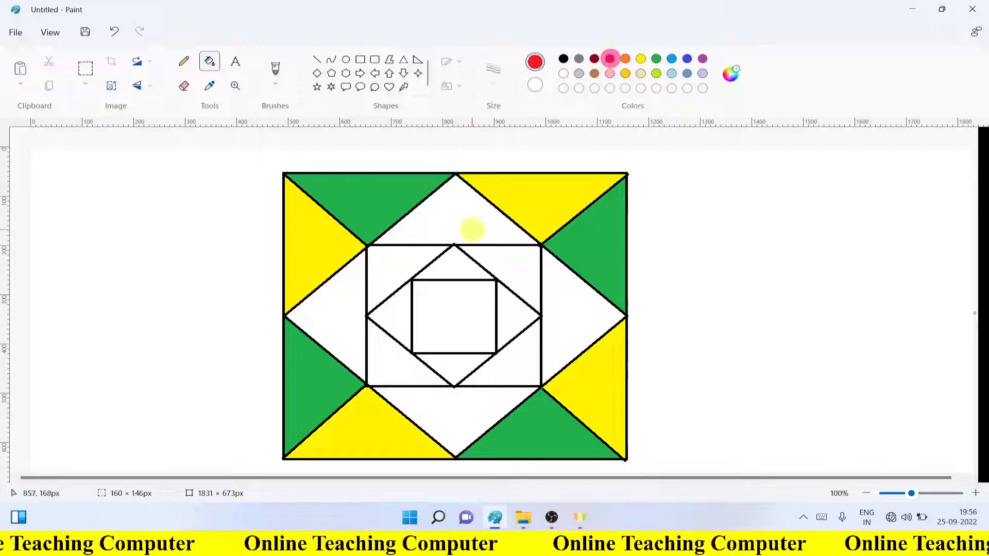
left_click(472, 229)
left_click(570, 324)
left_click(466, 407)
left_click(347, 337)
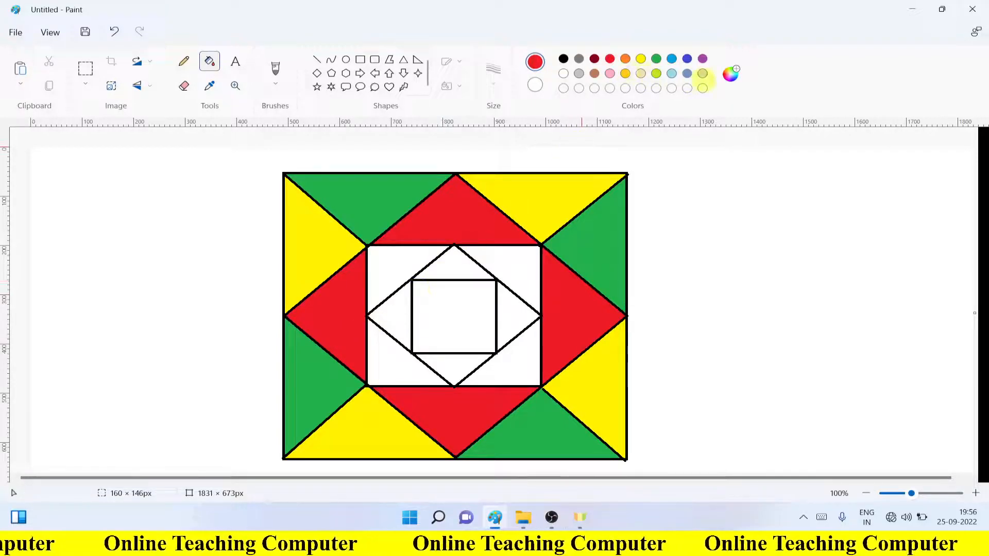
Step: Fill the four corner triangles between the middle rectangle and the inner diamond with turquoise blue
left_click(671, 58)
left_click(524, 265)
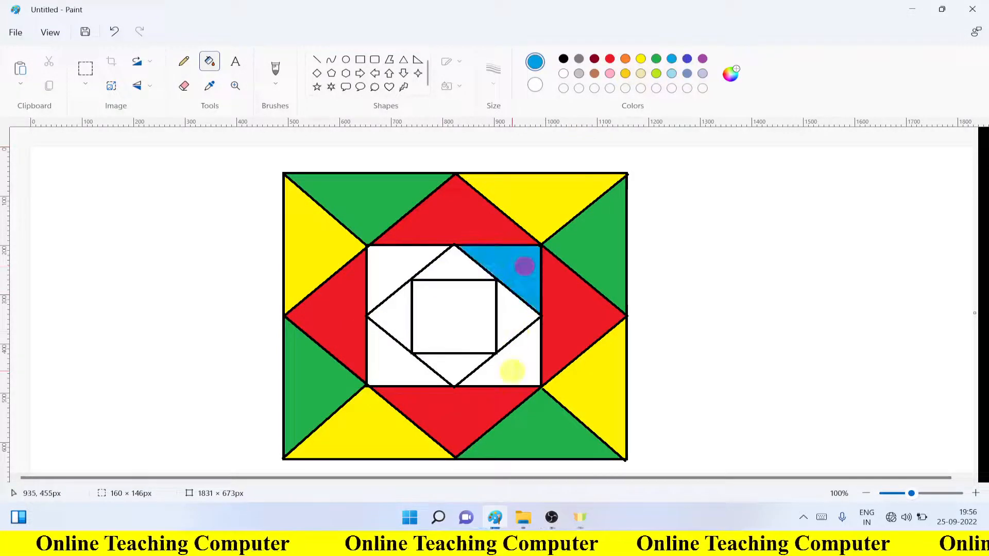
left_click(512, 370)
left_click(404, 372)
left_click(393, 273)
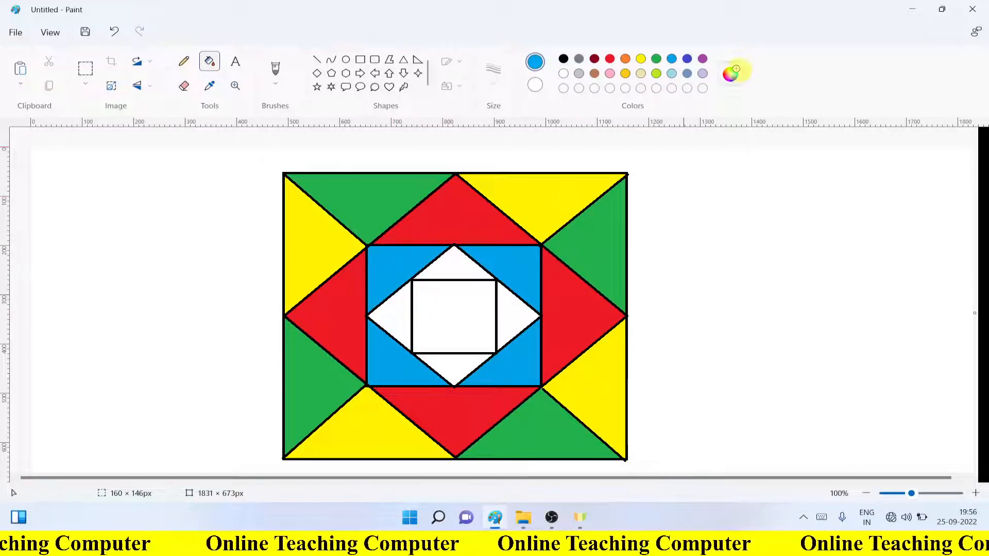
Step: Choose the dark navy blue from the basic colors of the color editor and fill the central rectangle with it
left_click(730, 74)
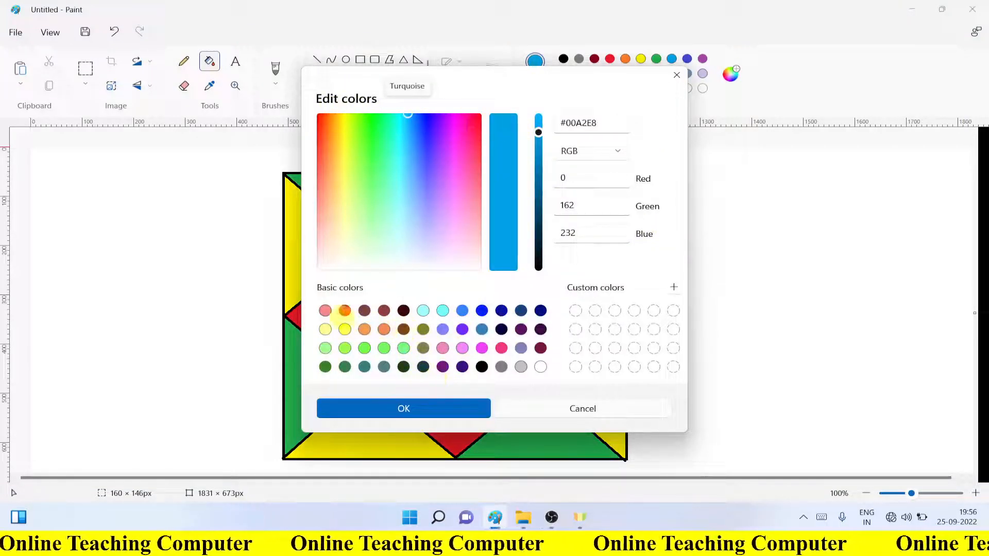
left_click(540, 310)
left_click(450, 410)
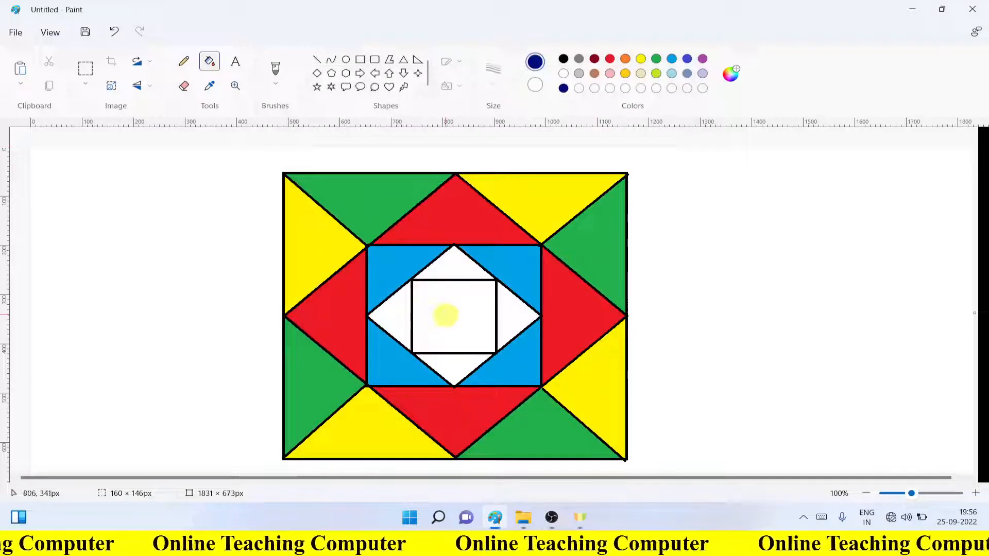
left_click(446, 315)
Step: Mix a slightly darker shade of yellow and fill the four triangles between the inner diamond and the central rectangle with it
left_click(640, 59)
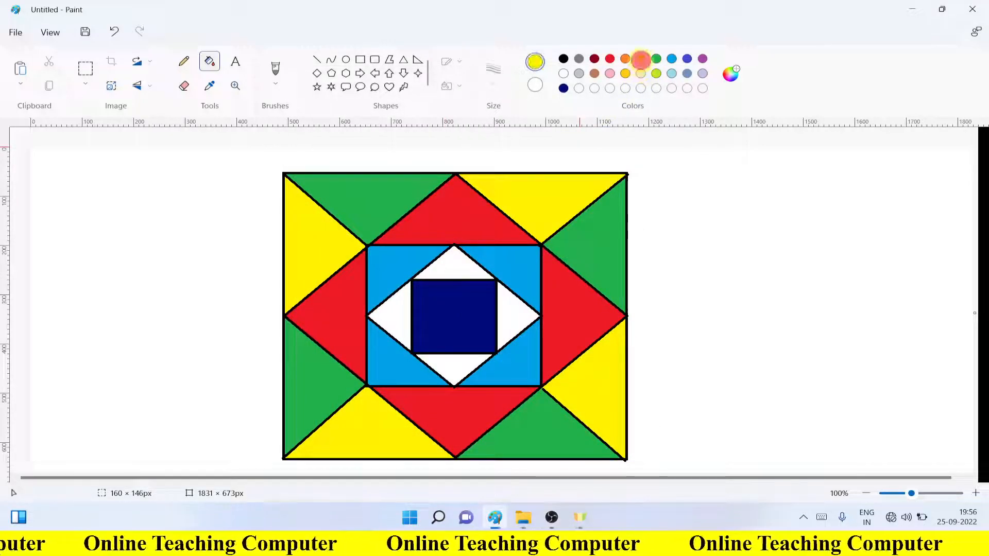
left_click(731, 74)
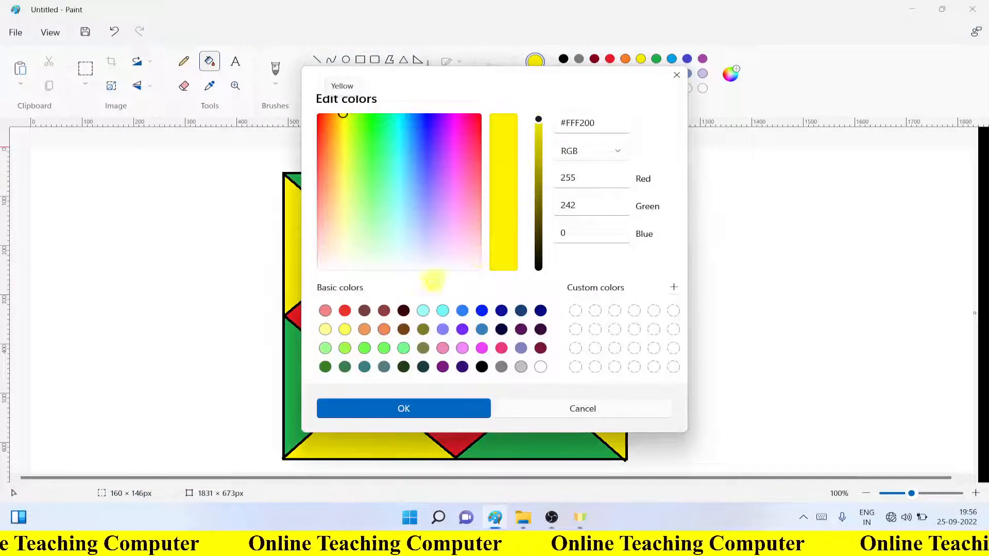
left_click_drag(538, 120, 538, 129)
left_click(431, 415)
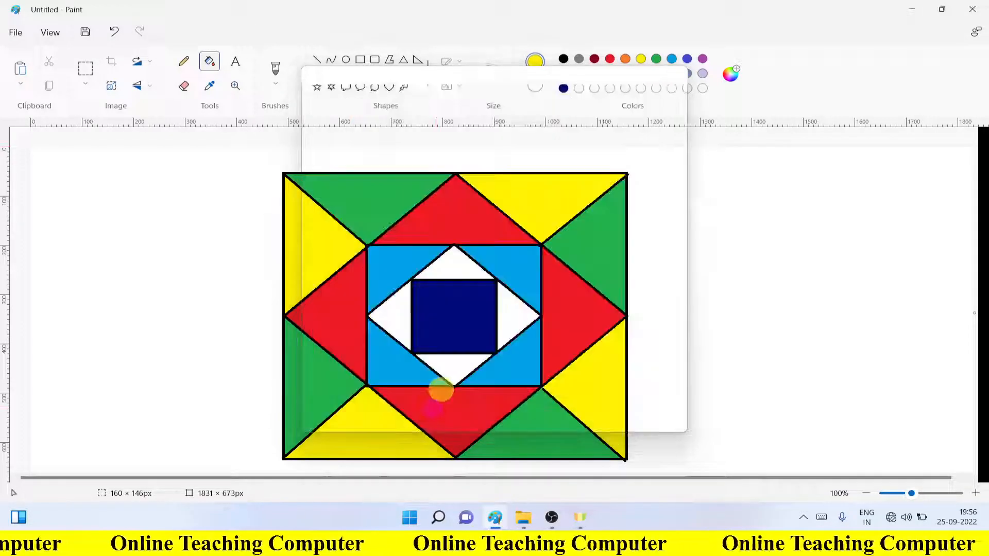
left_click(457, 265)
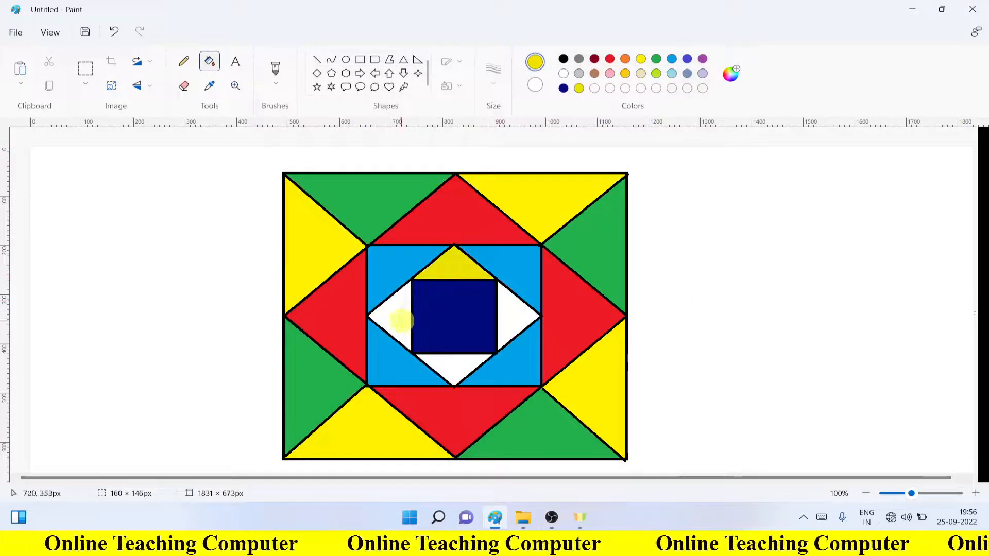
left_click(403, 318)
left_click(511, 311)
left_click(455, 363)
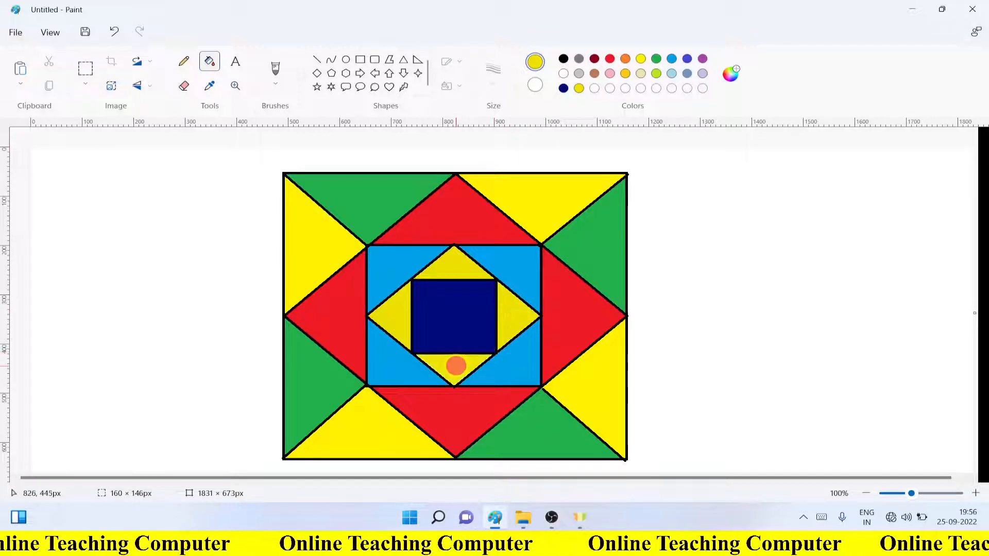